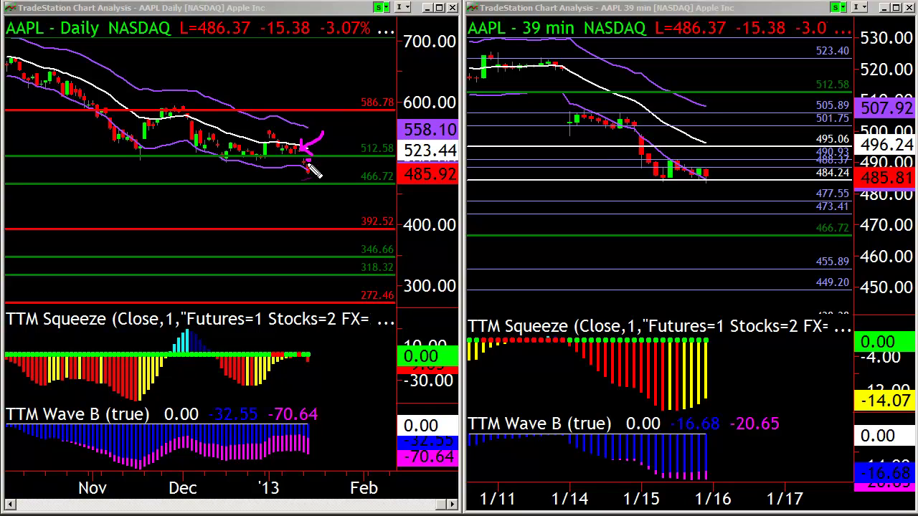
Mark the latest AAPL daily price with an arrow annotation, then clear it
left_click_drag(316, 174, 326, 182)
key("Escape")
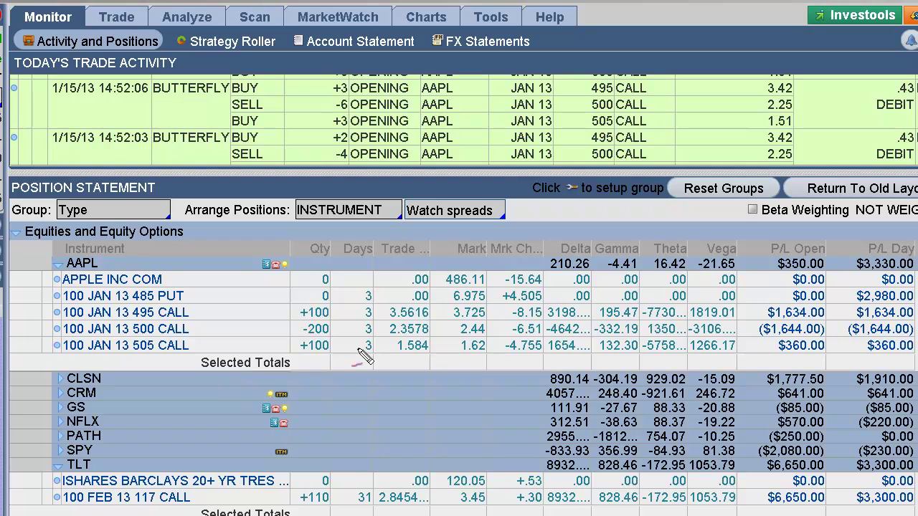
Bracket the +100, -200 and +100 AAPL call quantities in ink, then erase the brackets
left_click_drag(284, 302, 297, 381)
left_click_drag(326, 297, 323, 380)
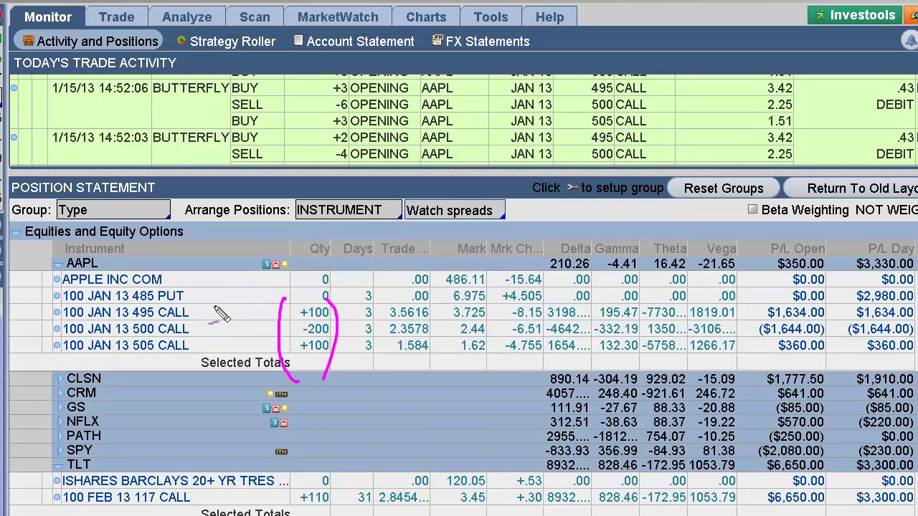
key("Escape")
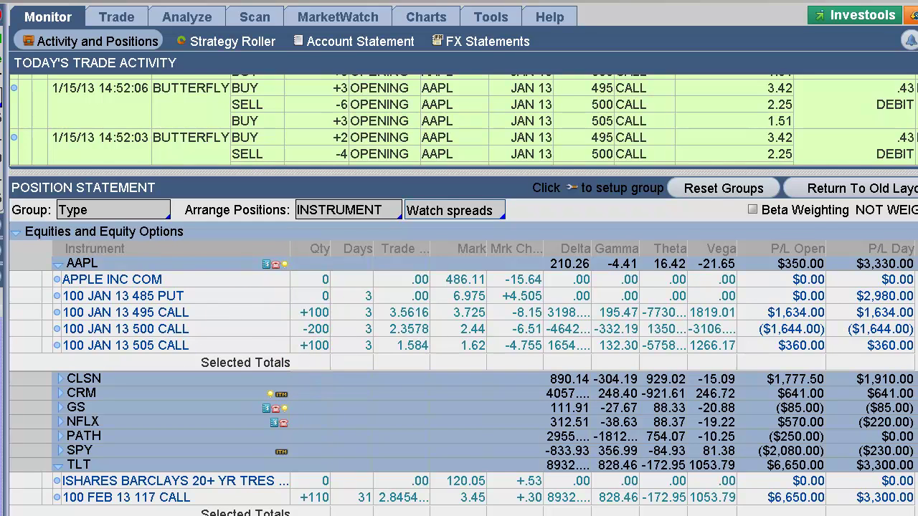
Load the AAPL quote and option chain on the Trade page
left_click(119, 17)
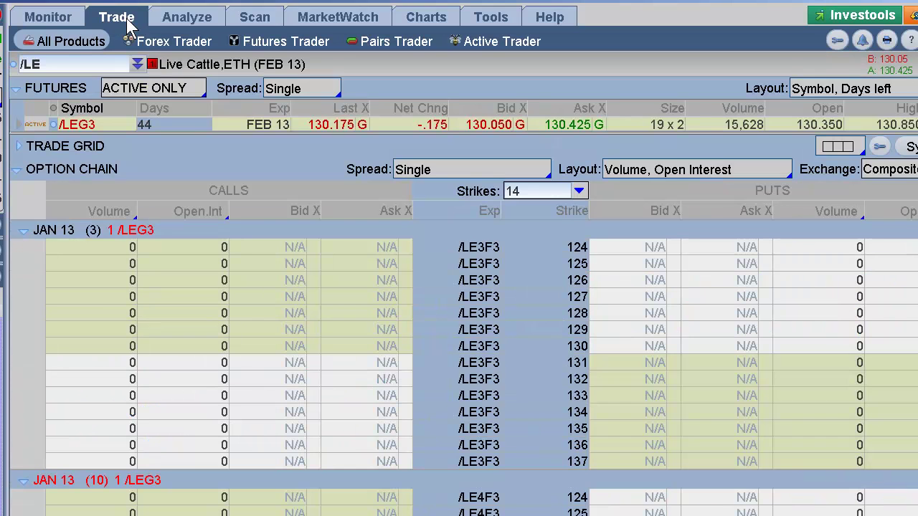
left_click(99, 66)
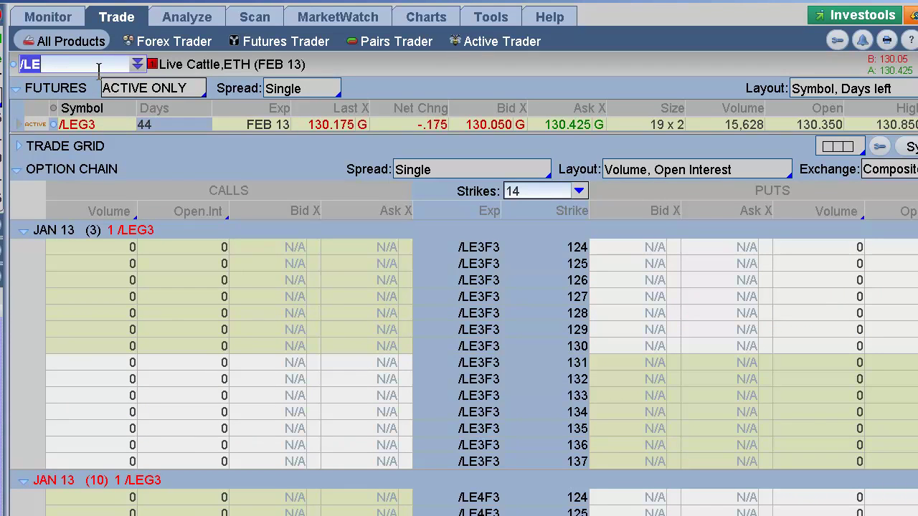
type("AAPL")
key("Return")
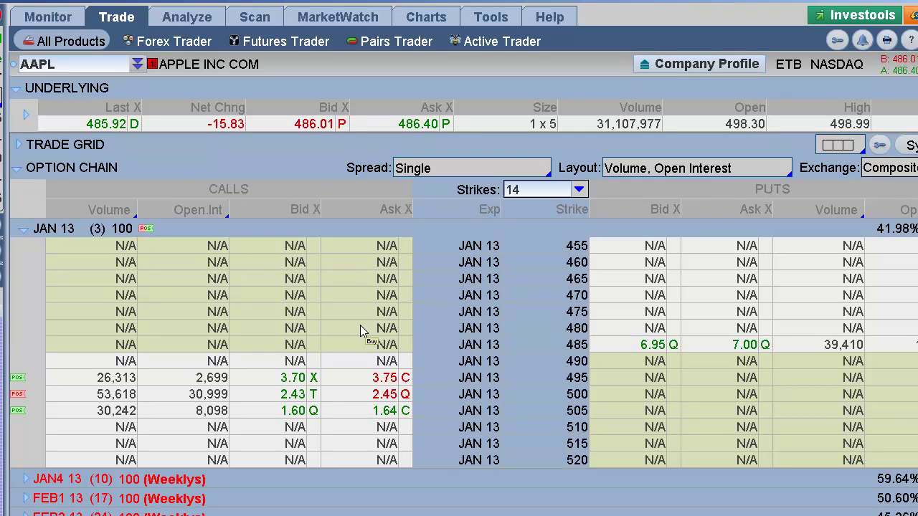
Build a buy 495/500/505 call butterfly around the Jan 13 500 call
right_click(367, 394)
mouse_move(393, 408)
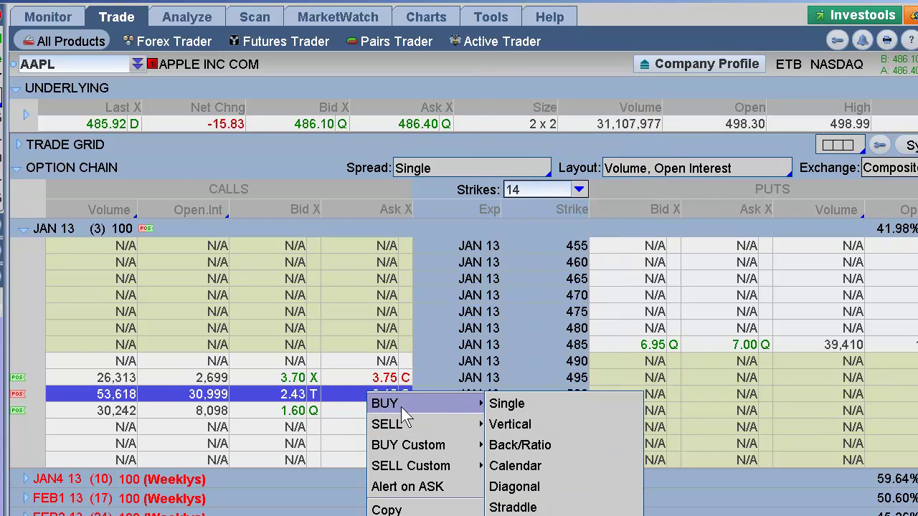
left_click(508, 487)
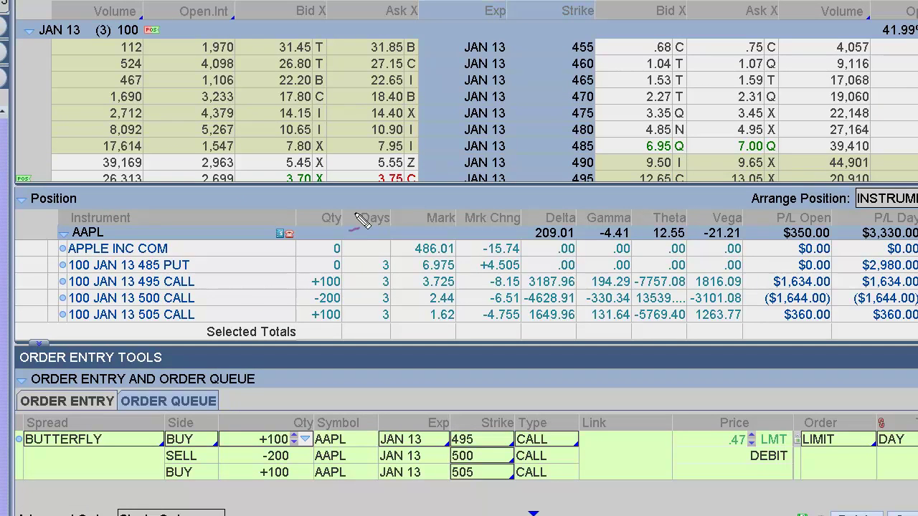
mouse_move(348, 319)
left_mouse_down()
mouse_move(371, 344)
mouse_move(403, 331)
mouse_move(430, 373)
left_mouse_up()
mouse_move(433, 332)
left_mouse_down()
mouse_move(470, 326)
mouse_move(495, 394)
left_mouse_up()
mouse_move(532, 358)
left_mouse_down()
mouse_move(551, 410)
mouse_move(584, 410)
left_mouse_up()
mouse_move(574, 344)
left_mouse_down()
mouse_move(602, 398)
mouse_move(629, 380)
mouse_move(667, 407)
mouse_move(674, 383)
left_mouse_up()
left_click_drag(247, 434, 243, 466)
left_click_drag(299, 420, 308, 452)
left_click_drag(244, 470, 258, 493)
left_click_drag(308, 466, 304, 495)
left_click_drag(430, 454, 441, 452)
mouse_move(704, 423)
left_mouse_down()
mouse_move(719, 494)
mouse_move(704, 424)
left_mouse_up()
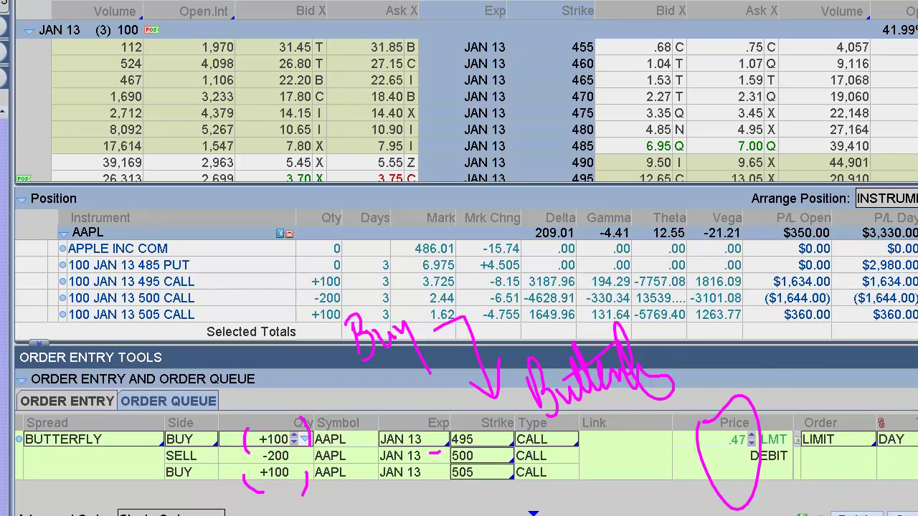
key("Escape")
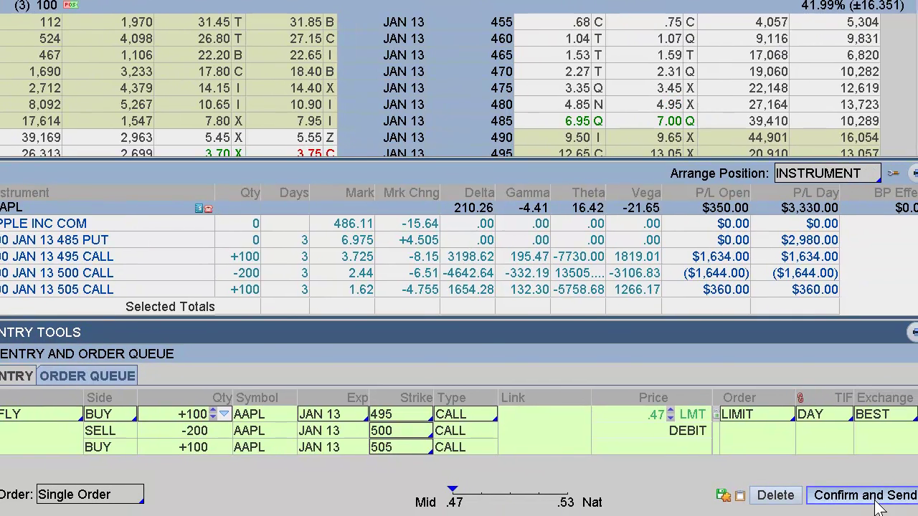
Review the butterfly confirmation, marking Max Profit/Max Loss and a 500.00 cost note, then clear them
left_click(878, 503)
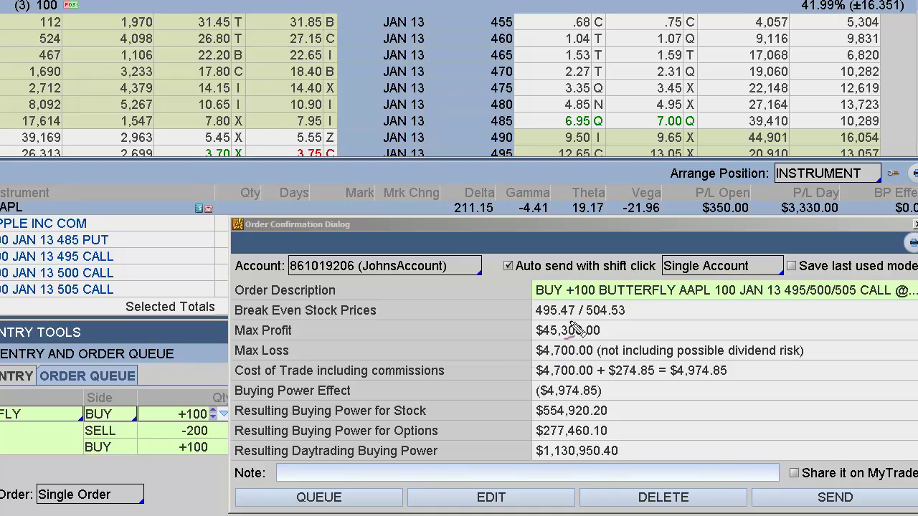
mouse_move(529, 347)
left_mouse_down()
mouse_move(542, 379)
mouse_move(584, 380)
mouse_move(602, 349)
mouse_move(521, 340)
mouse_move(524, 313)
mouse_move(606, 331)
mouse_move(606, 342)
left_mouse_up()
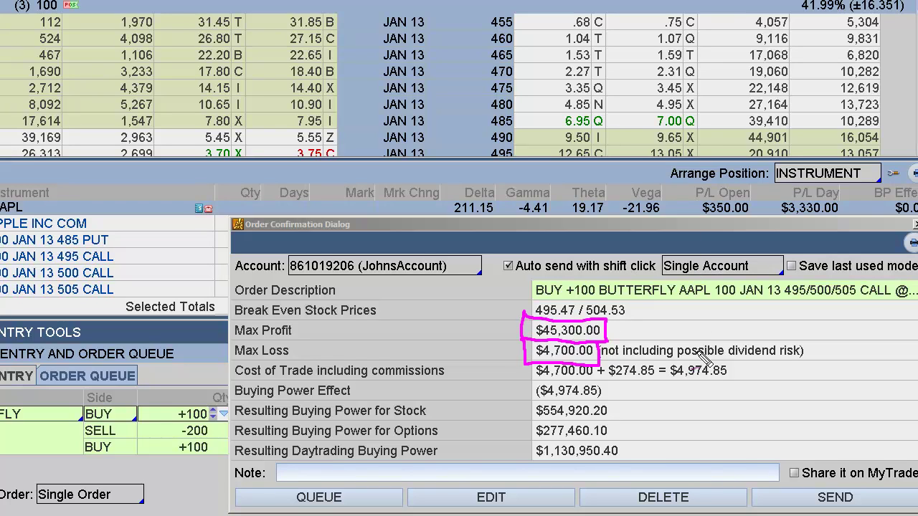
mouse_move(688, 385)
left_mouse_down()
mouse_move(669, 415)
mouse_move(769, 389)
left_mouse_up()
left_click(731, 405)
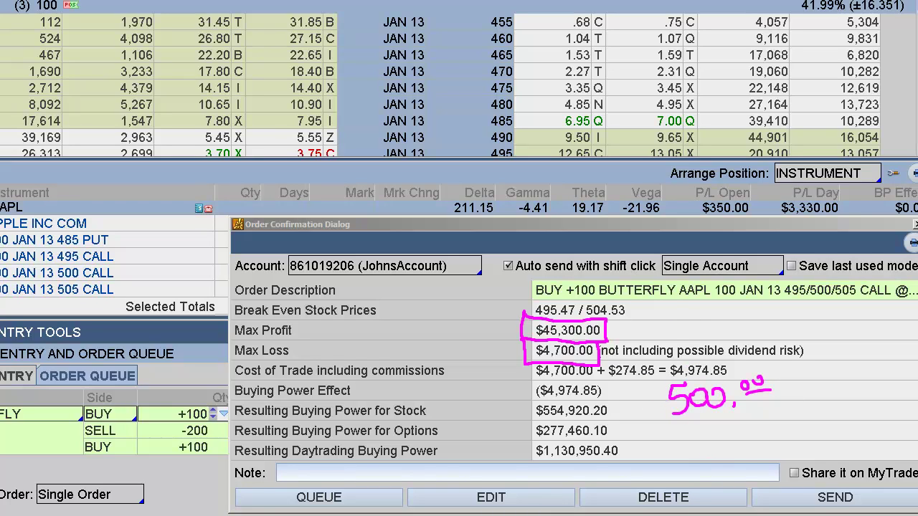
key("Escape")
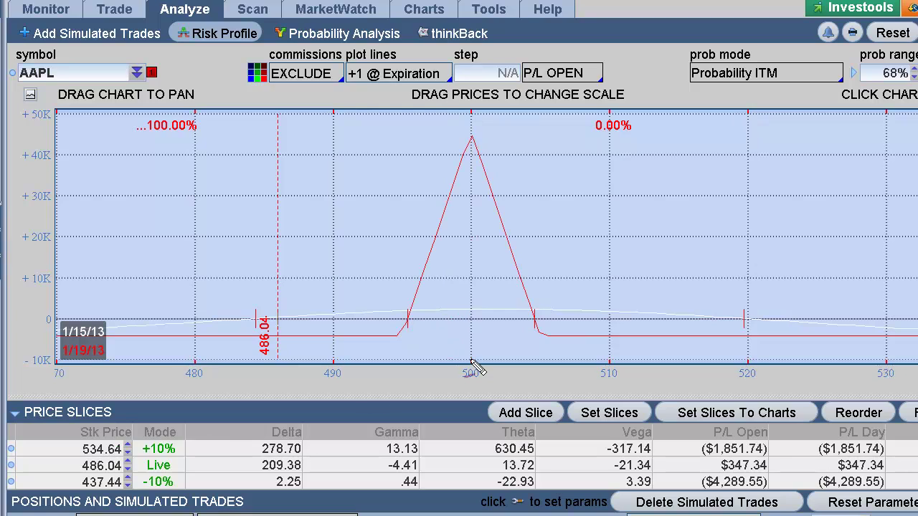
mouse_move(246, 364)
left_mouse_down()
mouse_move(266, 368)
mouse_move(253, 377)
left_mouse_up()
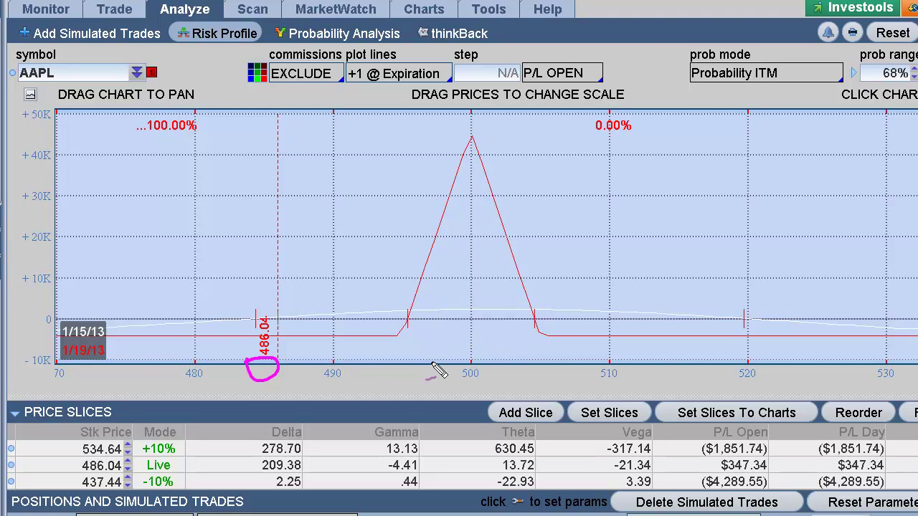
mouse_move(463, 364)
left_mouse_down()
mouse_move(459, 374)
mouse_move(473, 342)
left_mouse_up()
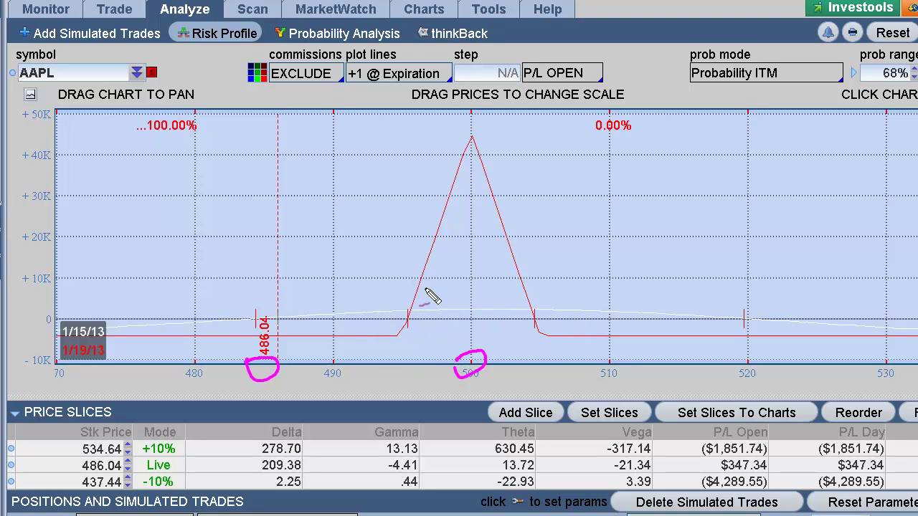
mouse_move(473, 353)
left_mouse_down()
mouse_move(479, 369)
mouse_move(458, 373)
left_mouse_up()
mouse_move(467, 147)
left_mouse_down()
mouse_move(499, 145)
mouse_move(461, 133)
left_mouse_up()
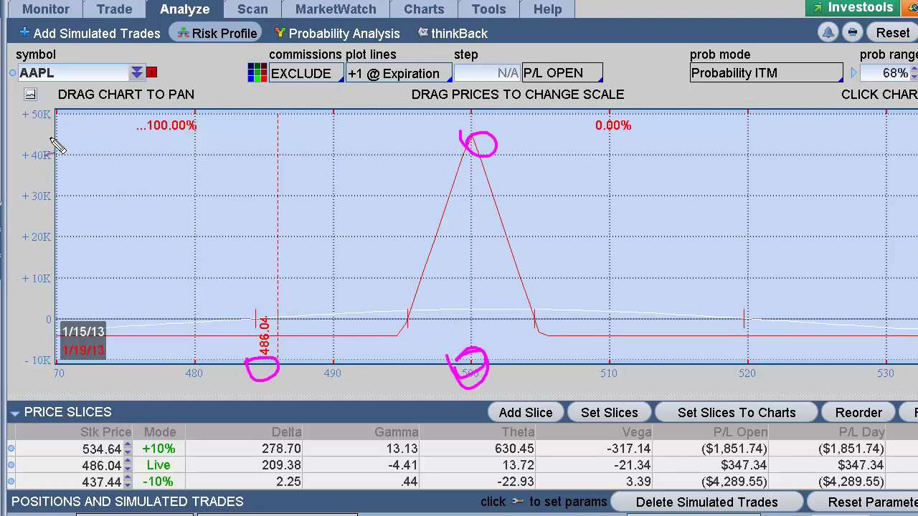
left_click_drag(34, 141, 87, 137)
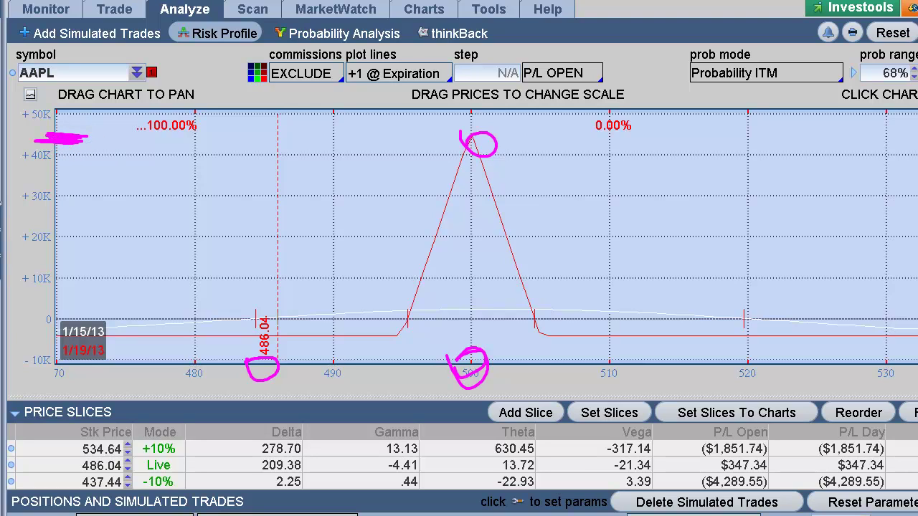
key("Escape")
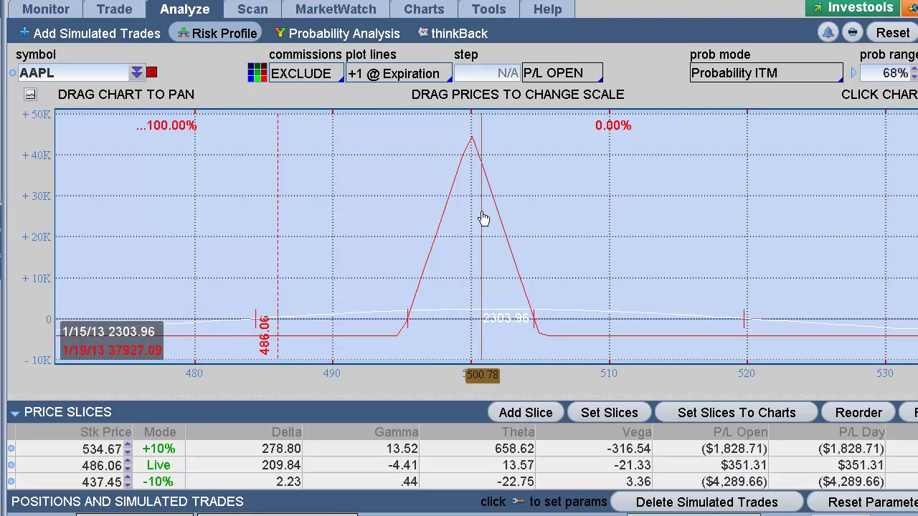